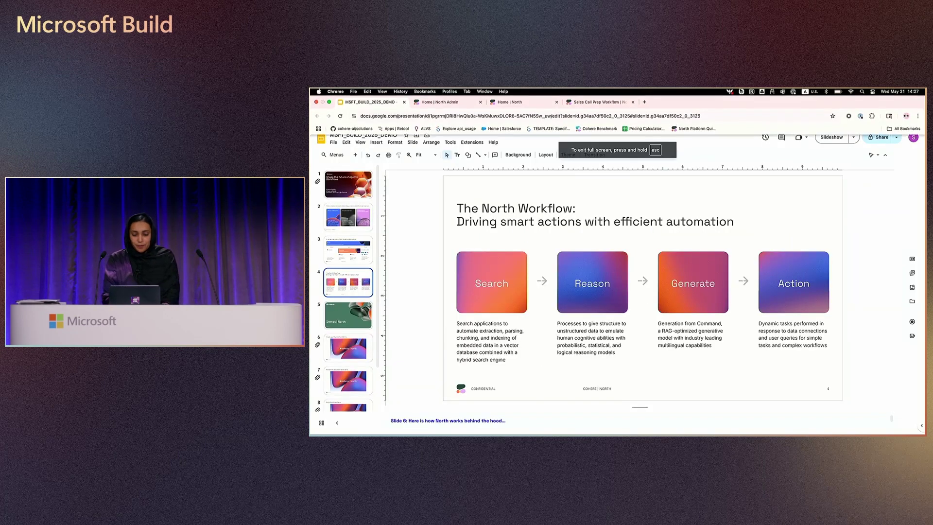
# Step: Switch to the North home page and view the Search the web and Create a document prompt modes
pyautogui.click(510, 101)
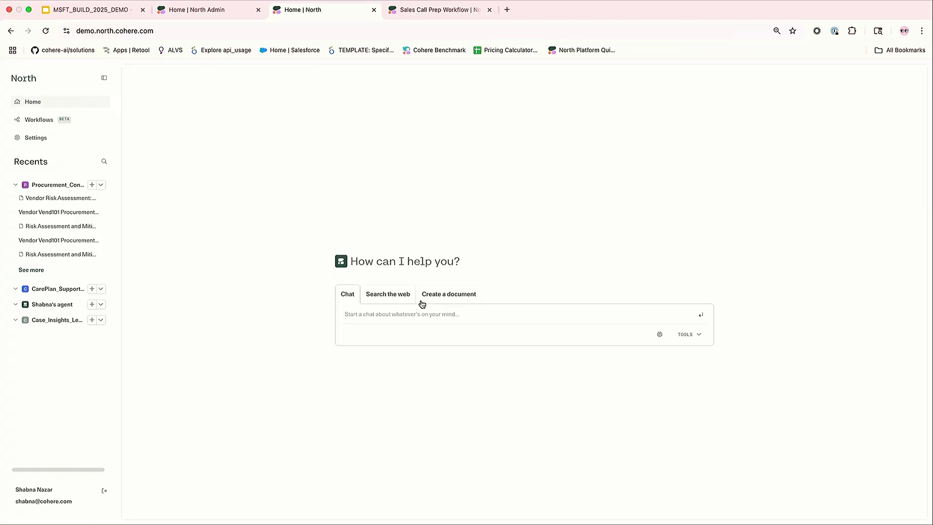
pyautogui.click(388, 295)
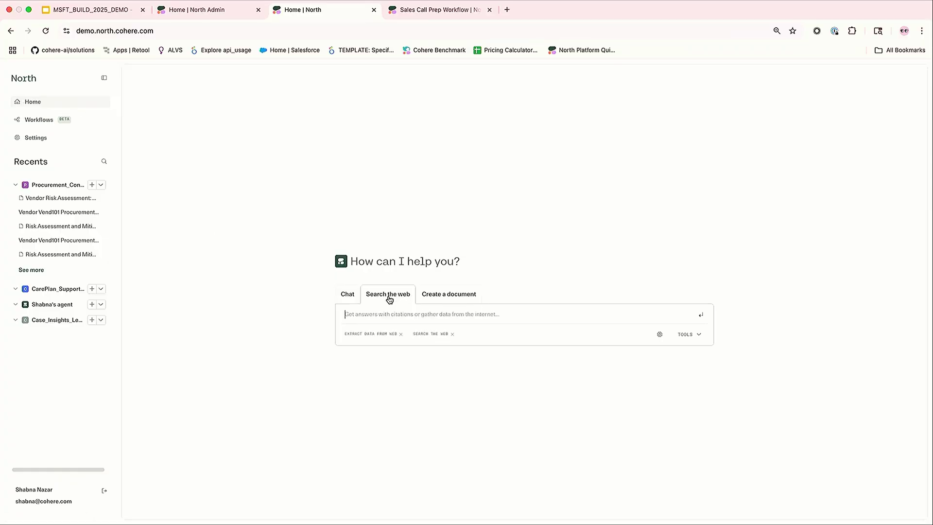
pyautogui.click(450, 299)
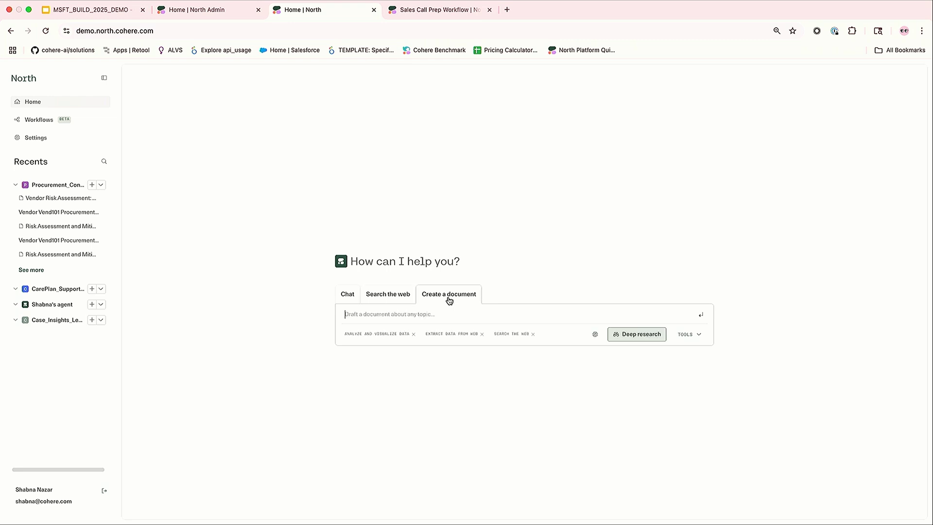
# Step: Go to the agents list in North's settings and open the form for a new agent
pyautogui.click(49, 139)
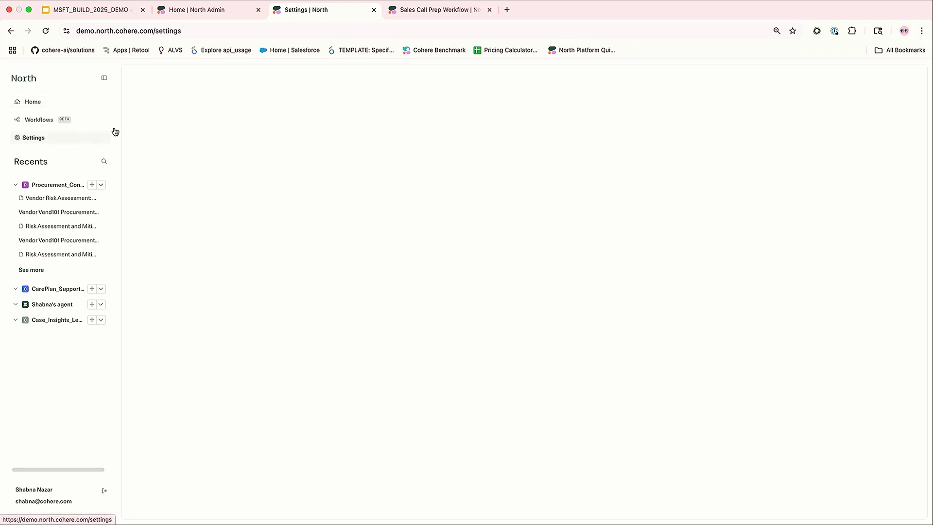
pyautogui.click(322, 140)
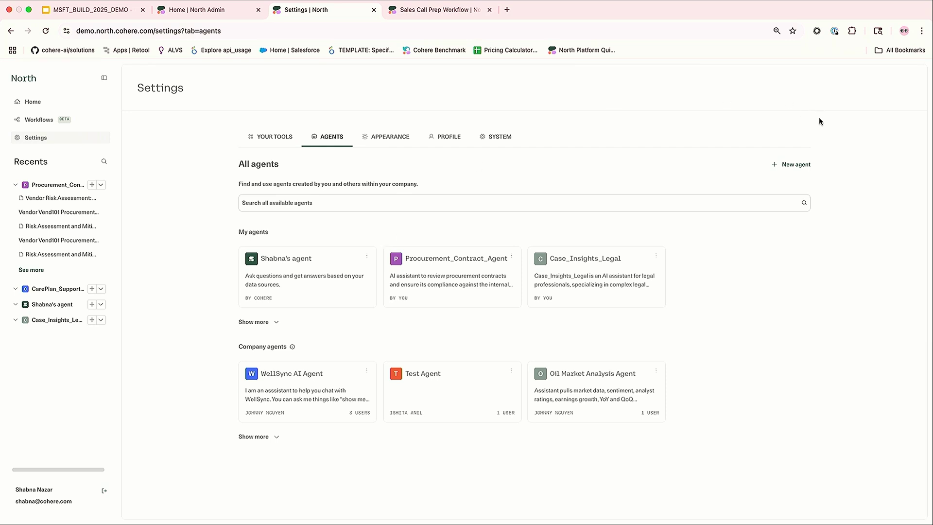
pyautogui.click(790, 165)
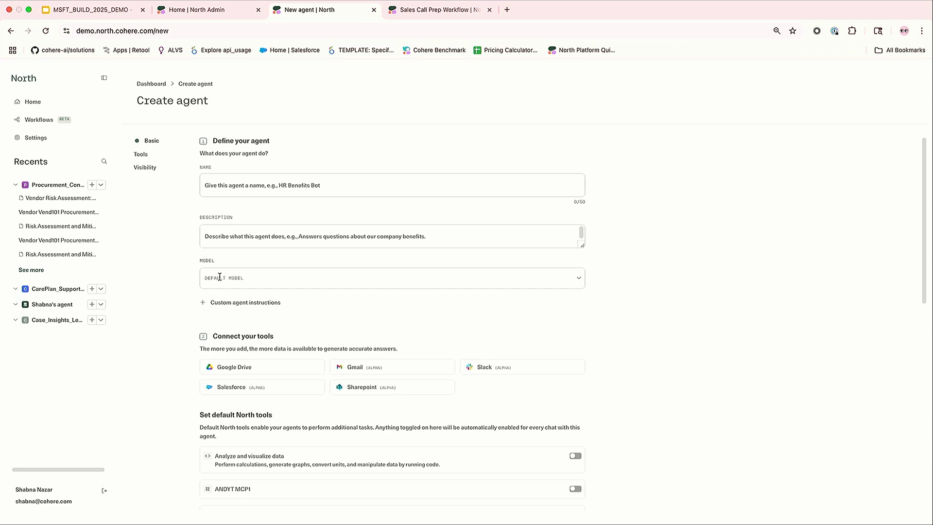
# Step: Examine the new agent form's model setting, tool connections, default North tools and visibility options
pyautogui.scroll(-2, 244, 334)
pyautogui.scroll(-1, 244, 334)
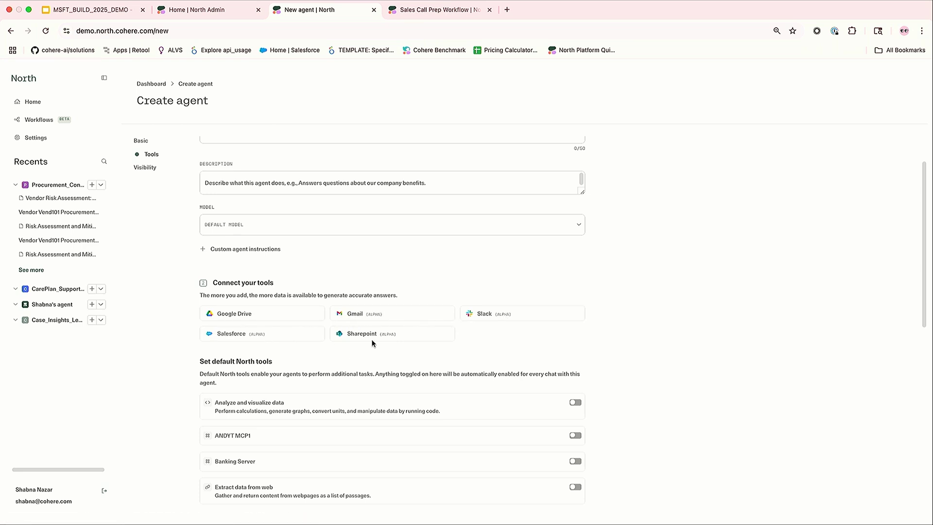
pyautogui.scroll(-4, 372, 343)
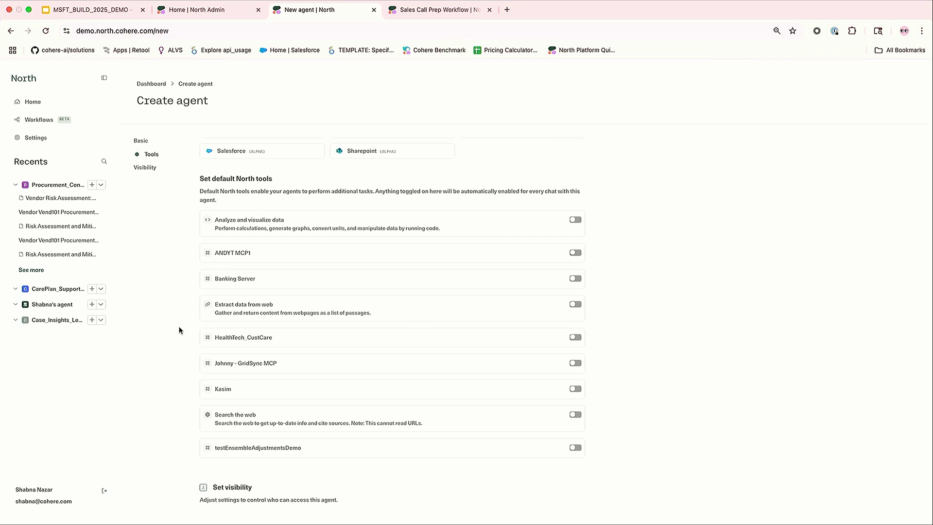
pyautogui.click(149, 171)
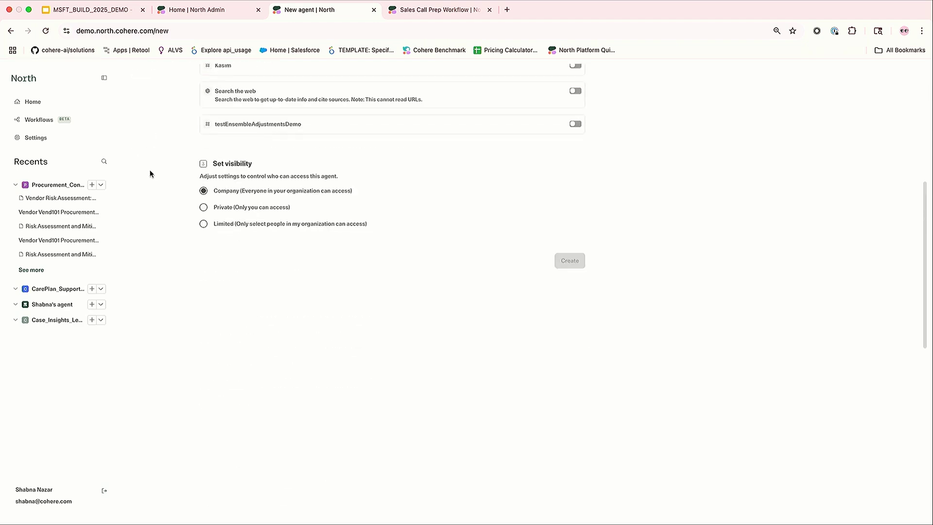
pyautogui.scroll(-2, 149, 173)
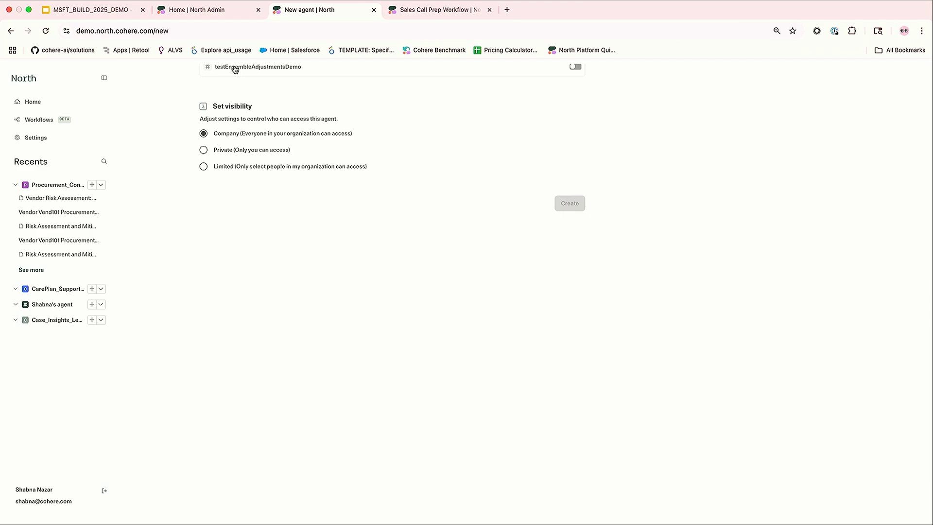
pyautogui.scroll(10, 228, 117)
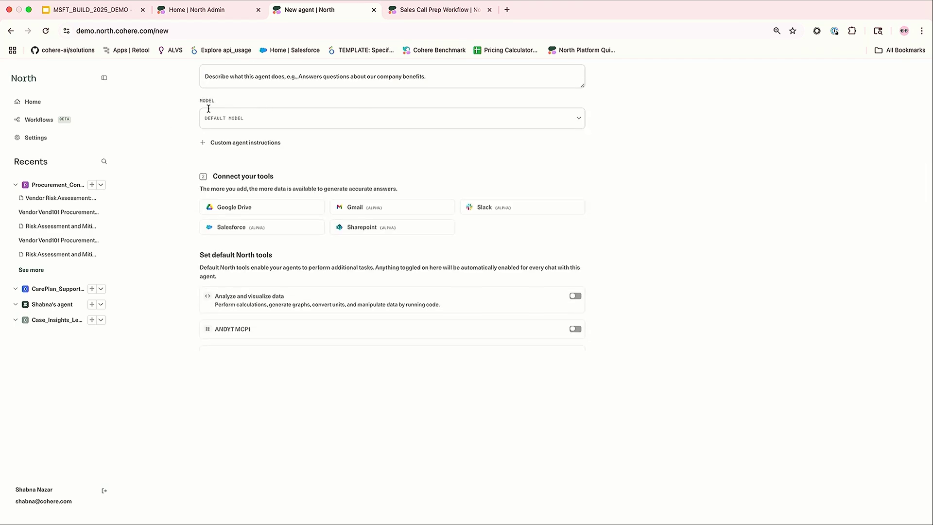
# Step: Return to the agents list in the settings and expand both My agents and Company agents
pyautogui.click(35, 138)
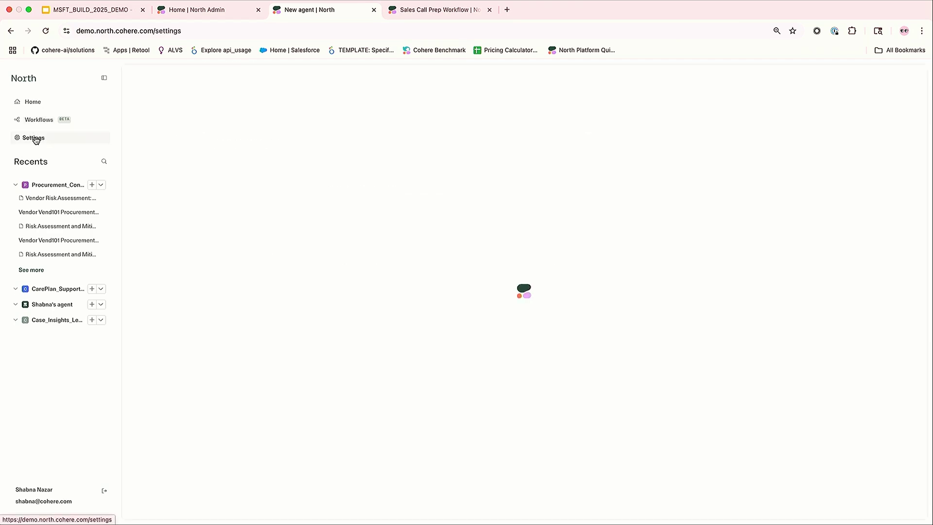
pyautogui.click(332, 143)
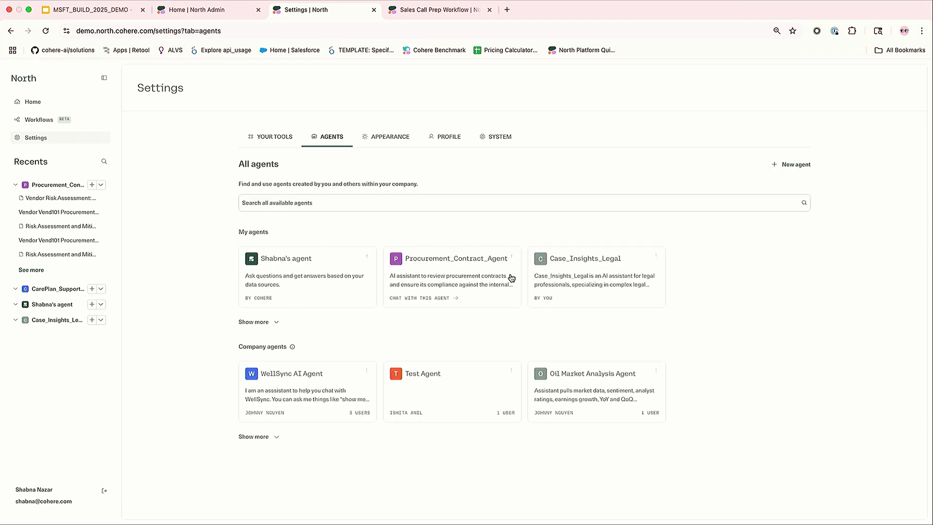
pyautogui.click(268, 323)
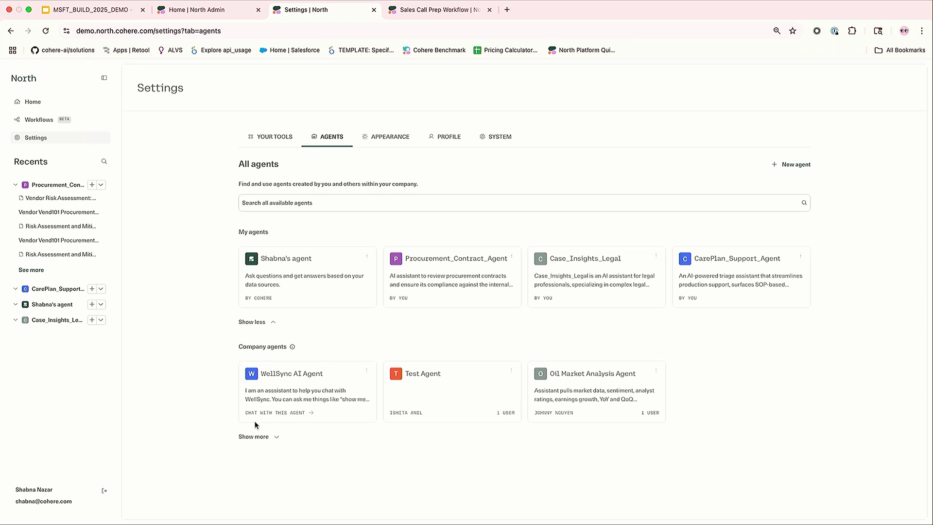
pyautogui.click(248, 437)
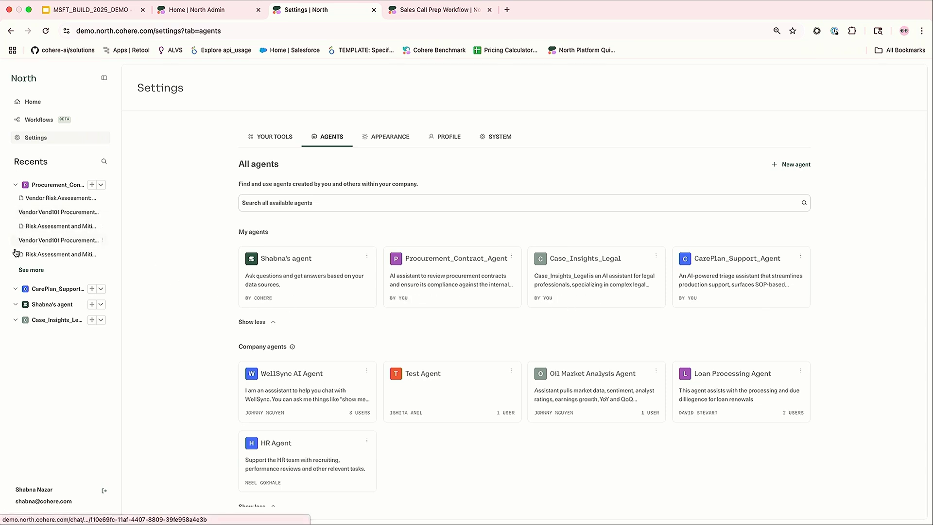
# Step: Open the CarePlan_Support_Agent conversation "Request for Open Tickets" and go to its first question
pyautogui.click(15, 290)
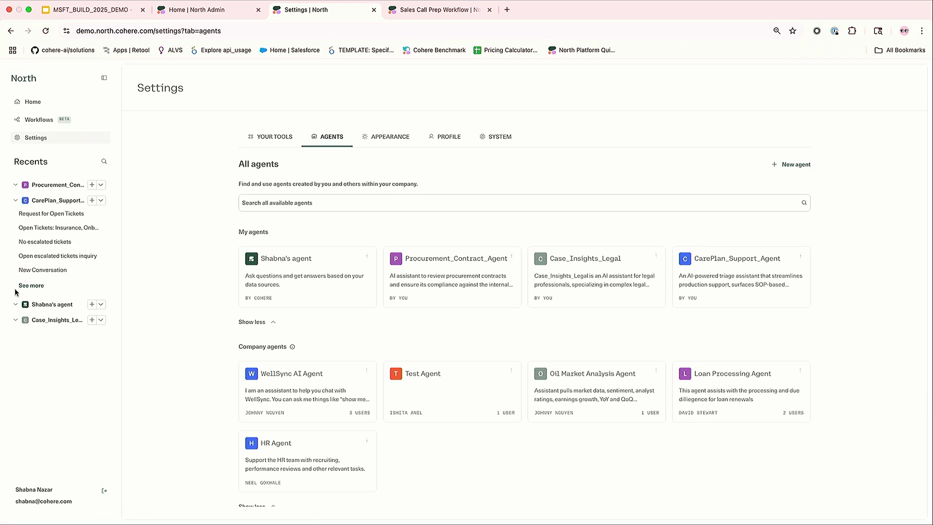
pyautogui.click(51, 219)
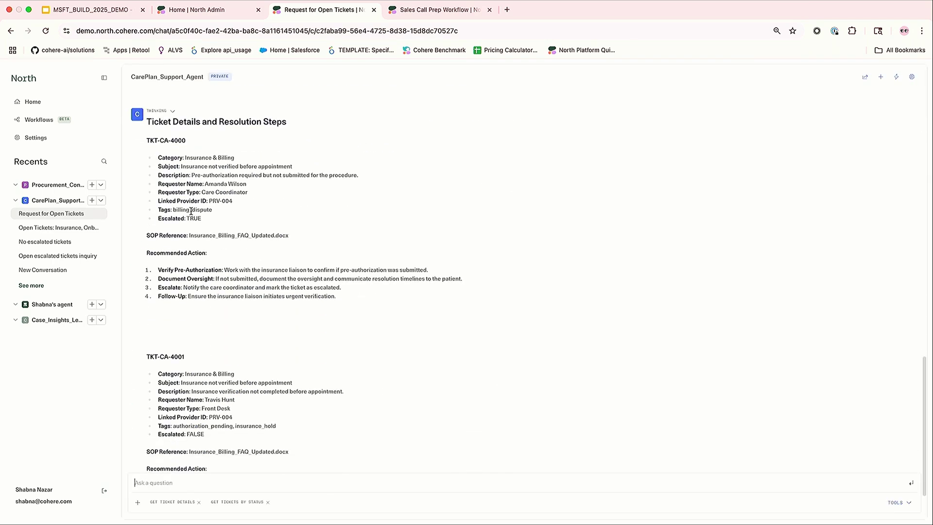
pyautogui.scroll(15, 191, 210)
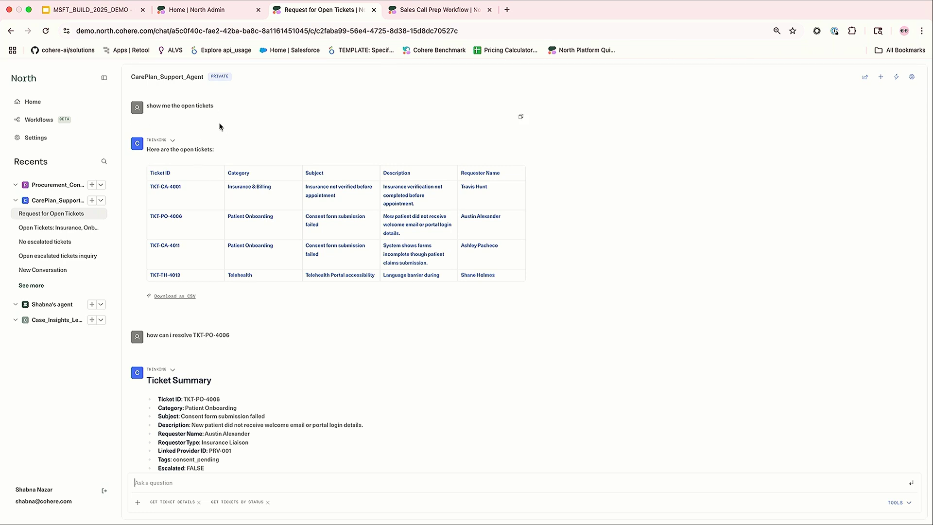
# Step: Expand the agent's thinking for the open tickets answer and review the Get Tickets By Status tool call and ticket table
pyautogui.click(171, 141)
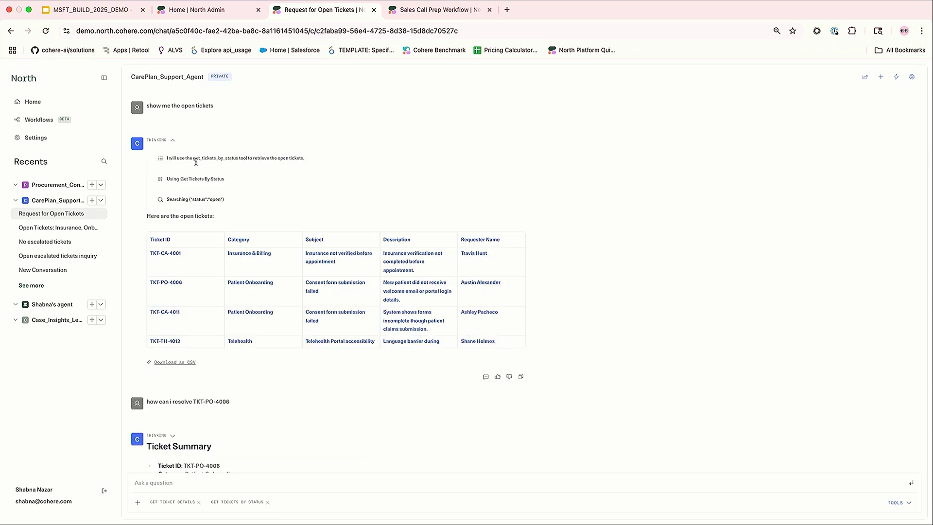
pyautogui.moveTo(179, 180); pyautogui.dragTo(234, 183)
pyautogui.scroll(-1, 206, 301)
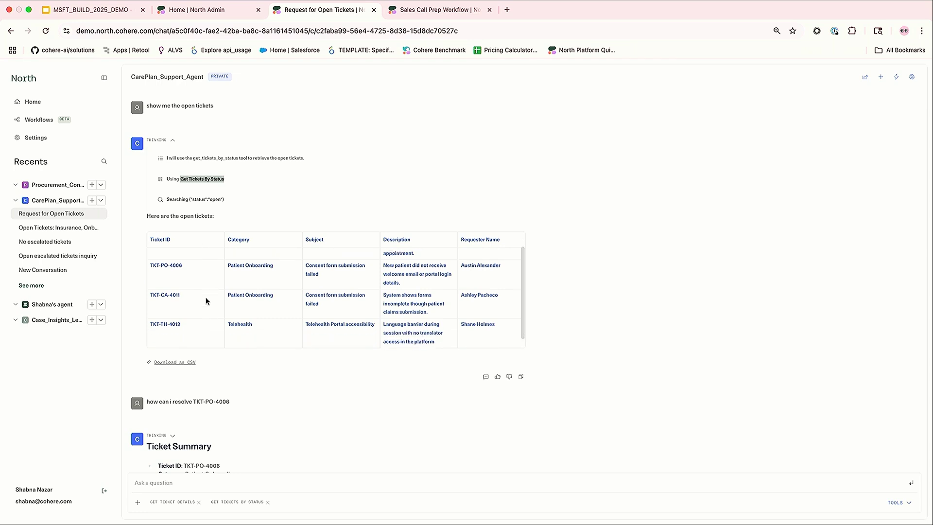
pyautogui.scroll(-2, 129, 283)
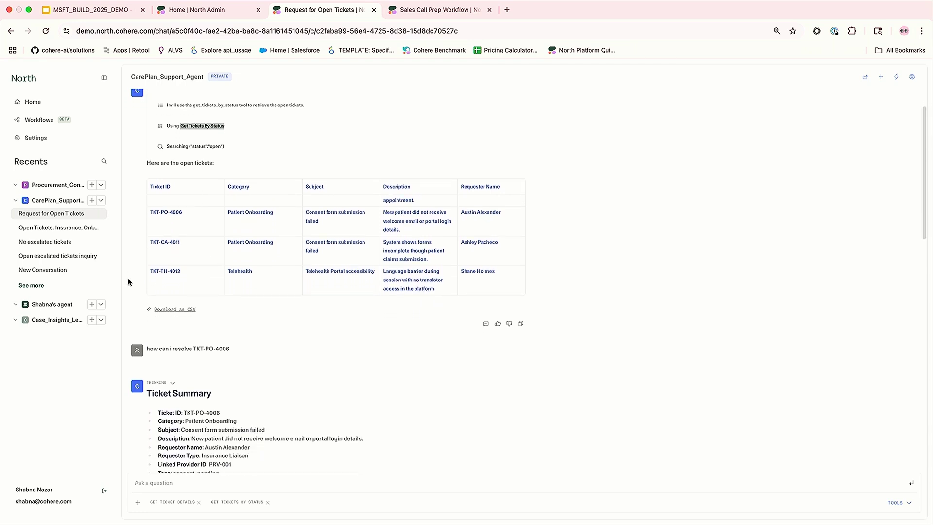
# Step: Review the question on resolving TKT-PO-4006 and expand the agent's thinking to examine its tool calls and source files
pyautogui.scroll(-4, 129, 281)
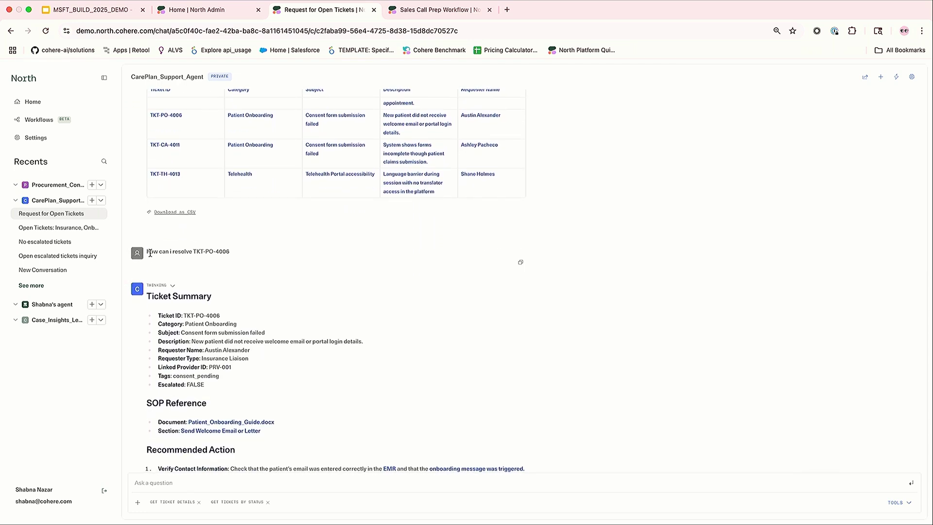
pyautogui.moveTo(147, 253); pyautogui.dragTo(239, 254)
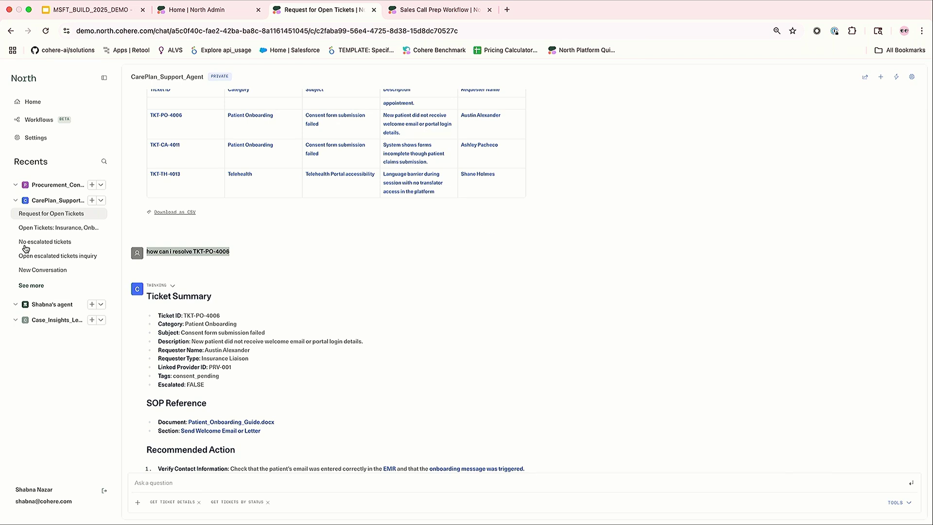
pyautogui.click(157, 285)
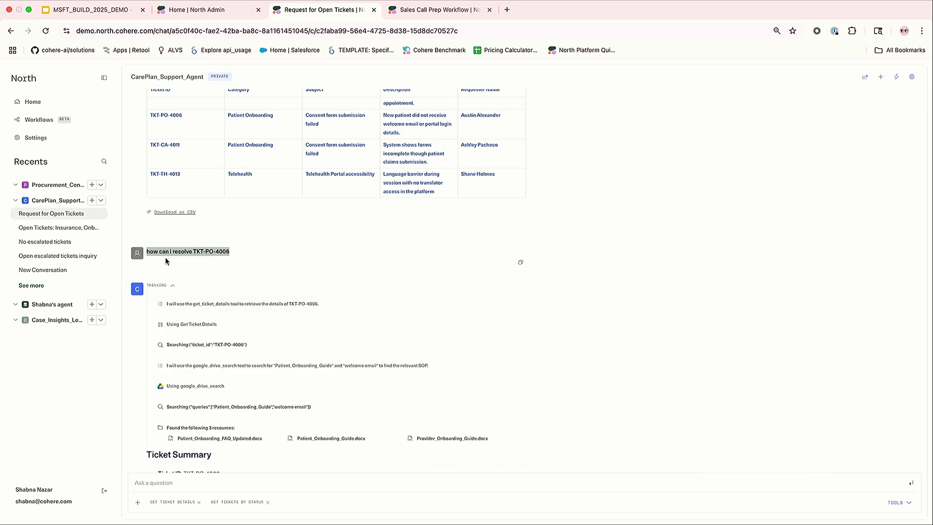
pyautogui.click(199, 253)
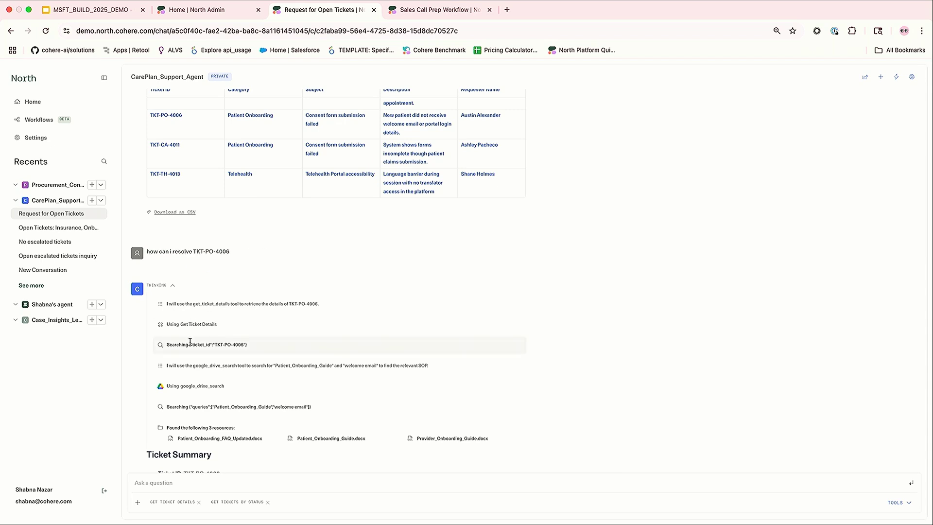
pyautogui.scroll(-3, 187, 316)
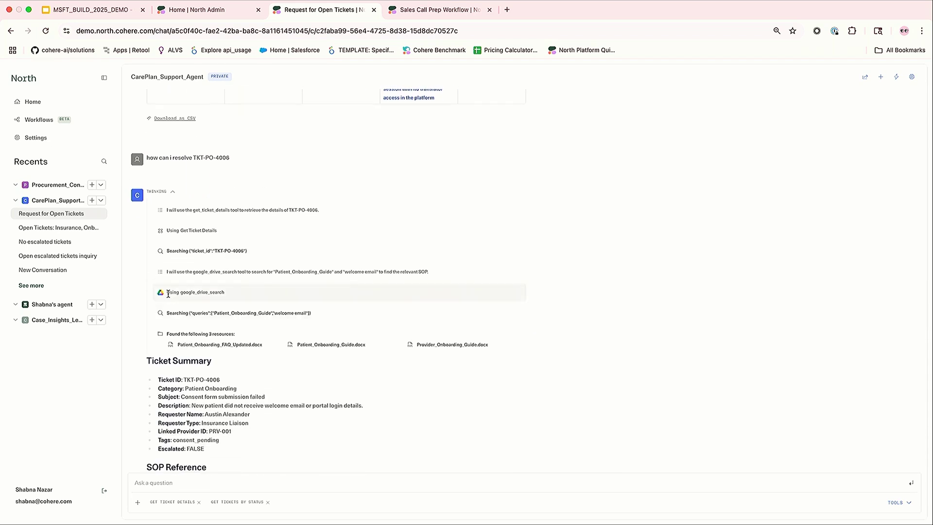
pyautogui.scroll(-2, 230, 295)
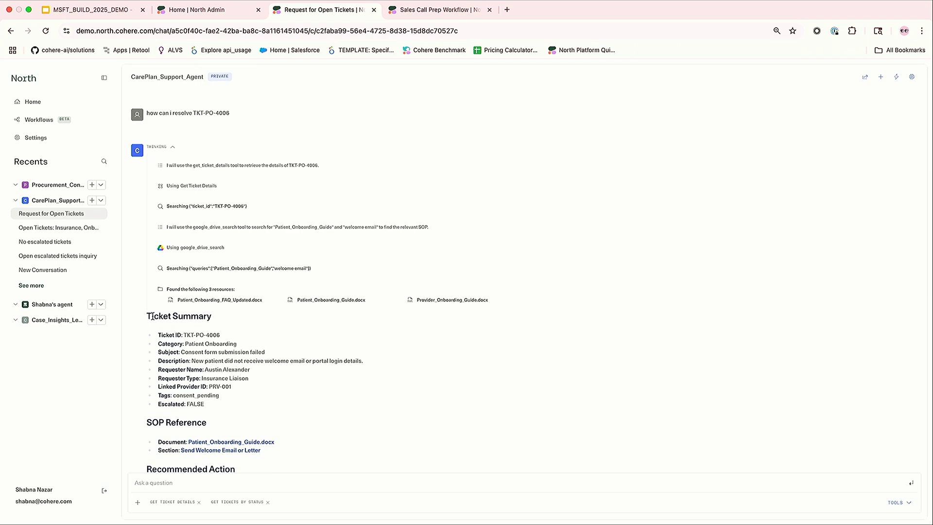
# Step: Review the ticket summary and recommended actions, open the cited Patient_Onboarding_FAQ_Updated document, and return to the conversation
pyautogui.moveTo(151, 316); pyautogui.dragTo(214, 385)
pyautogui.scroll(-3, 214, 385)
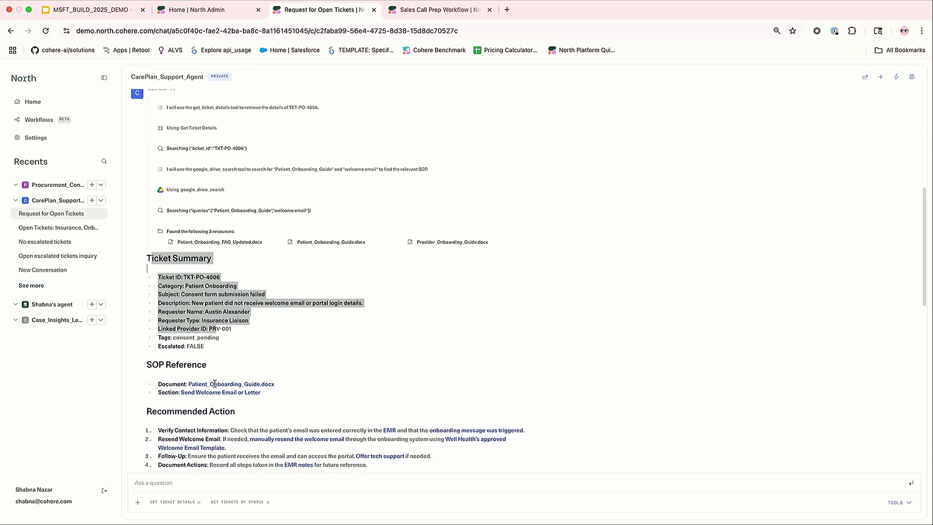
pyautogui.scroll(-1, 169, 274)
pyautogui.scroll(-2, 170, 274)
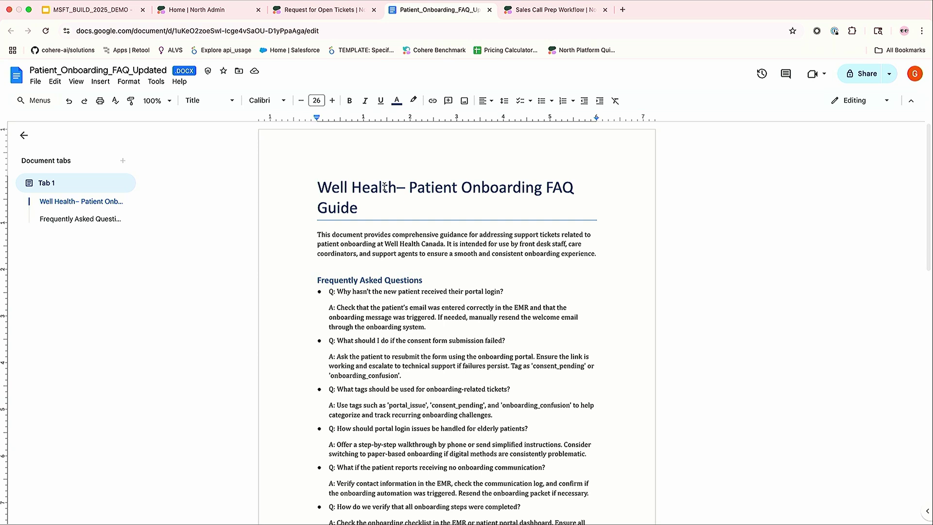
pyautogui.click(225, 11)
pyautogui.click(335, 7)
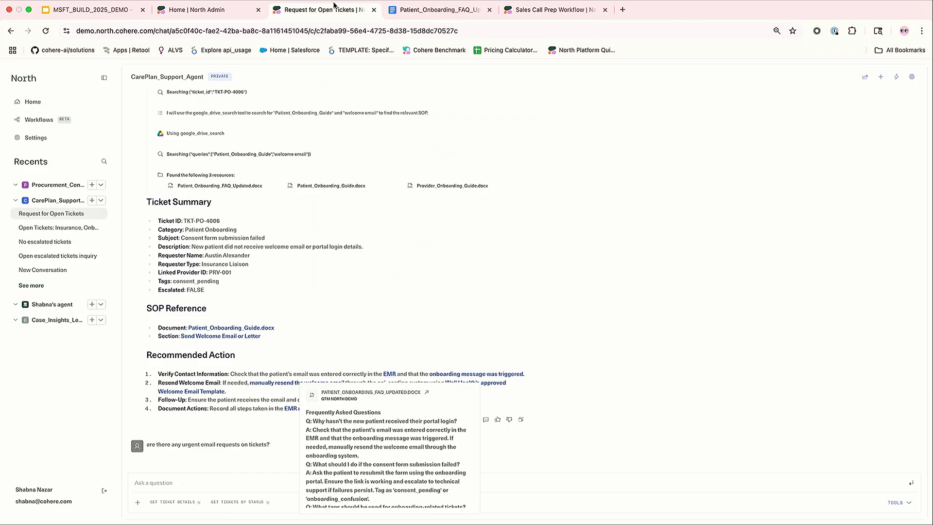
# Step: Find the answer about urgent email requests, expand its thinking, and review the Gmail search query and the summarized emails
pyautogui.scroll(-20, 205, 264)
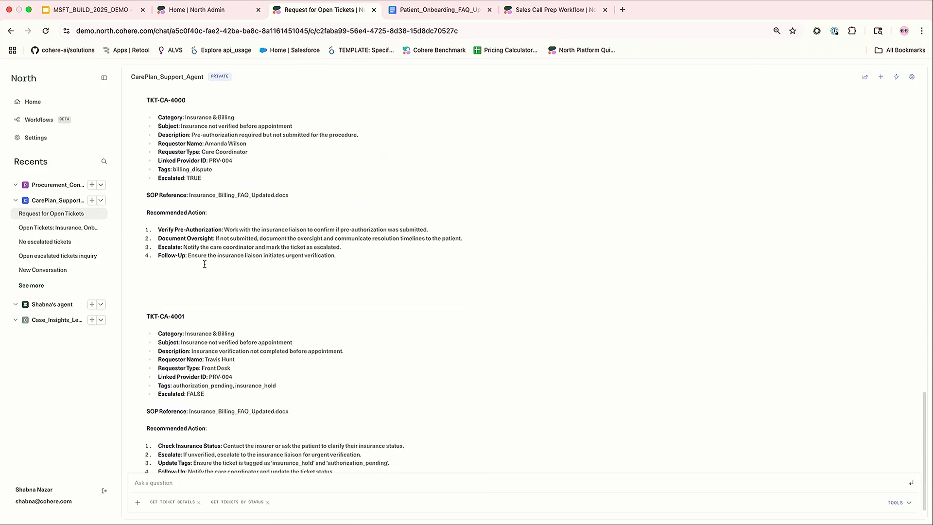
pyautogui.scroll(15, 204, 264)
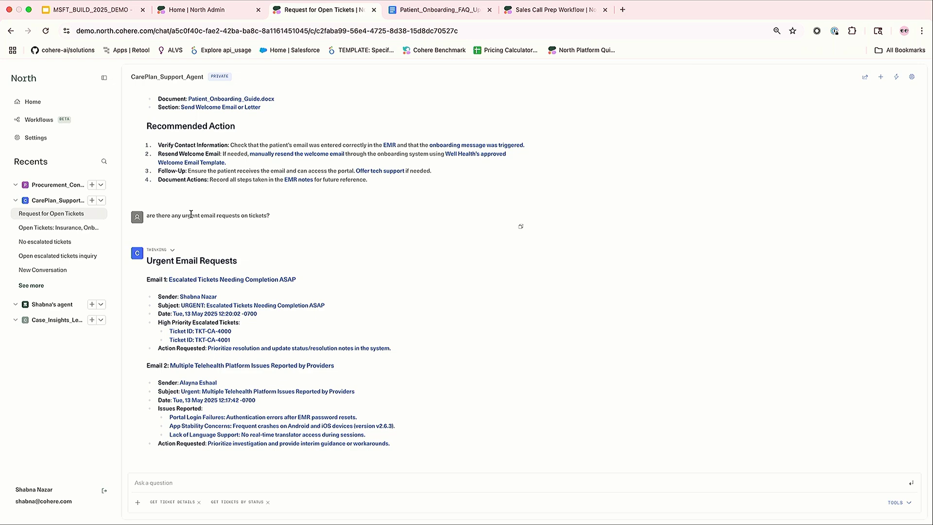
pyautogui.click(172, 250)
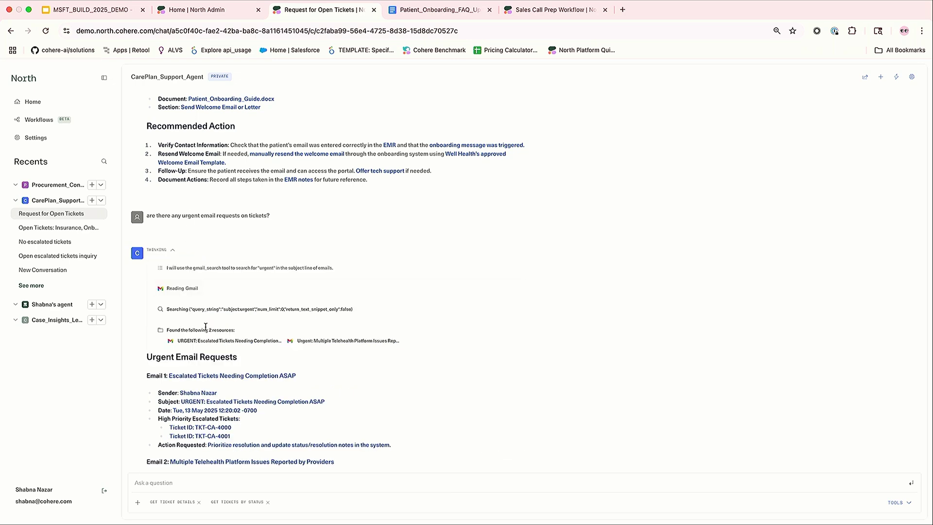
pyautogui.moveTo(218, 308); pyautogui.dragTo(366, 313)
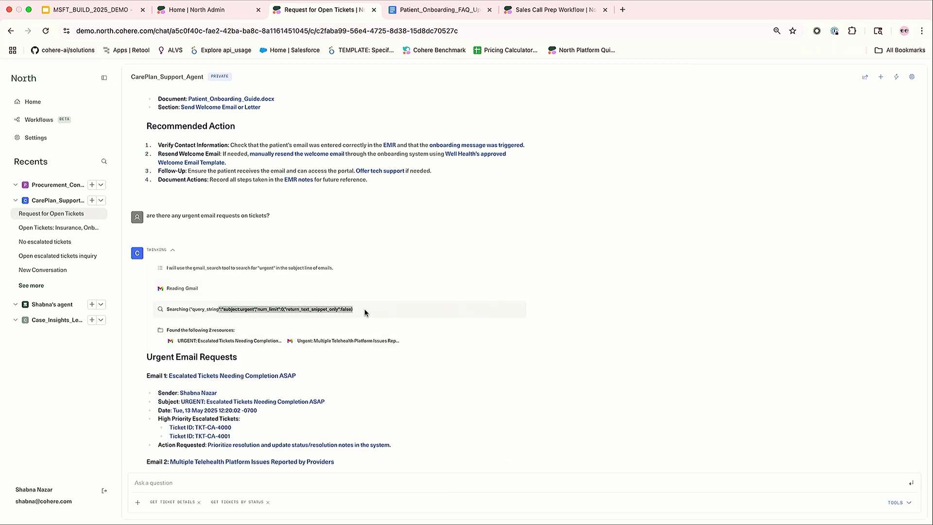
pyautogui.scroll(-3, 366, 312)
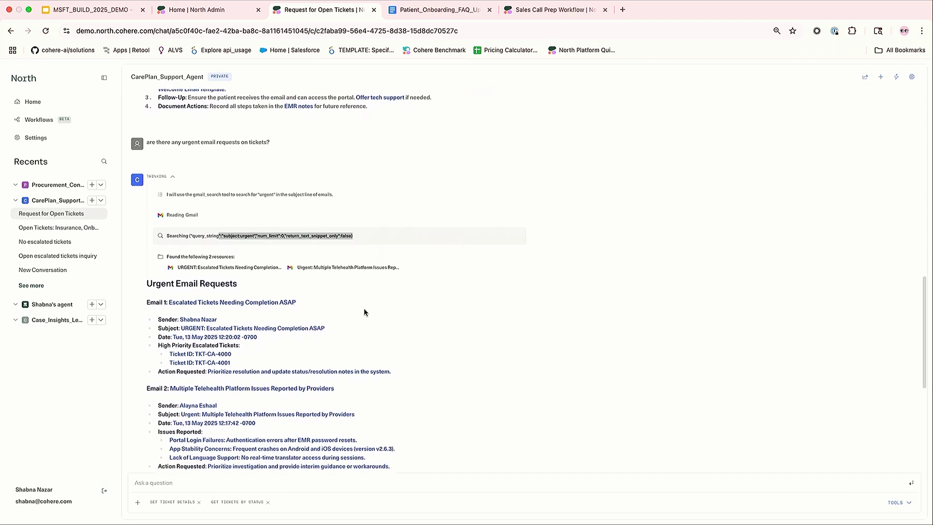
# Step: Review the answer on resolving the high priority tickets from email, including the ticket details and recommended actions
pyautogui.scroll(-2, 366, 313)
pyautogui.moveTo(215, 254)
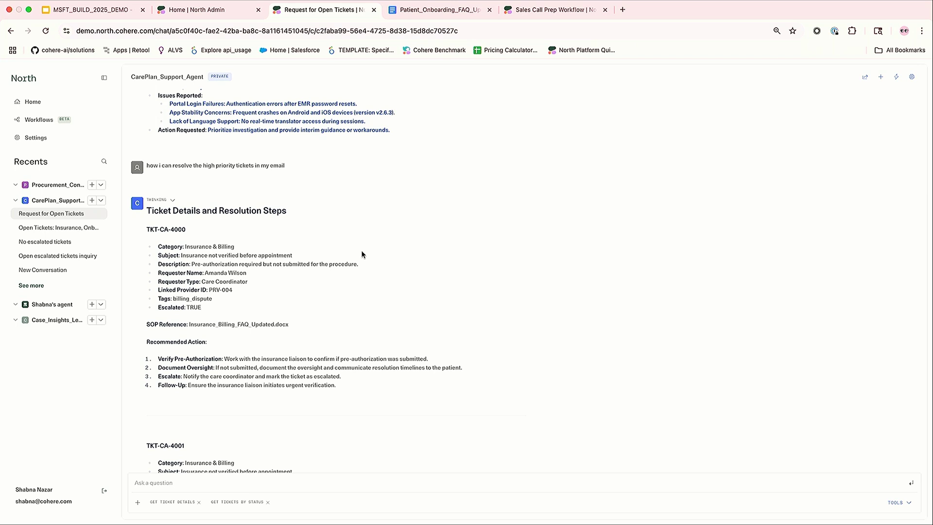
# Step: Open the CarePlan_CustomerCare_Worflow template from Workflows, review its TicketID input, tasks and output template, and return to the workflow list
pyautogui.click(30, 125)
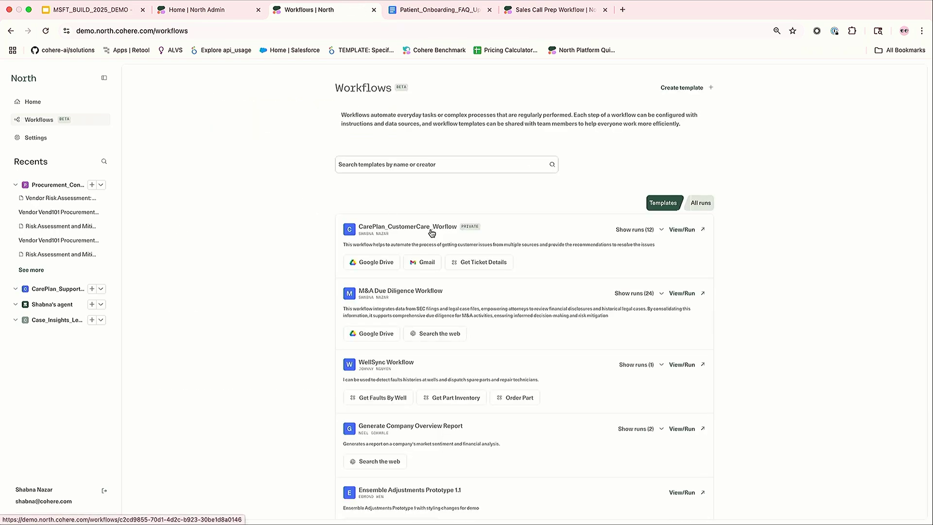
pyautogui.click(431, 232)
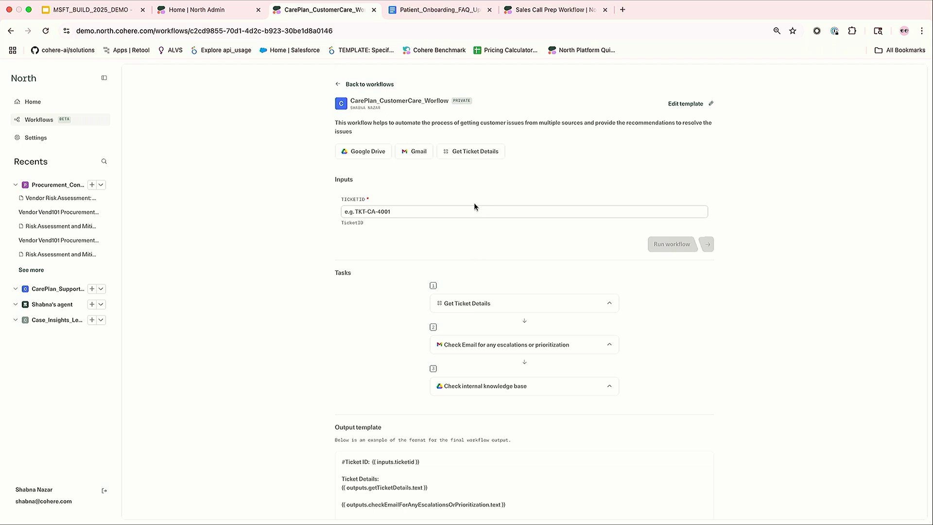
pyautogui.scroll(-1, 471, 266)
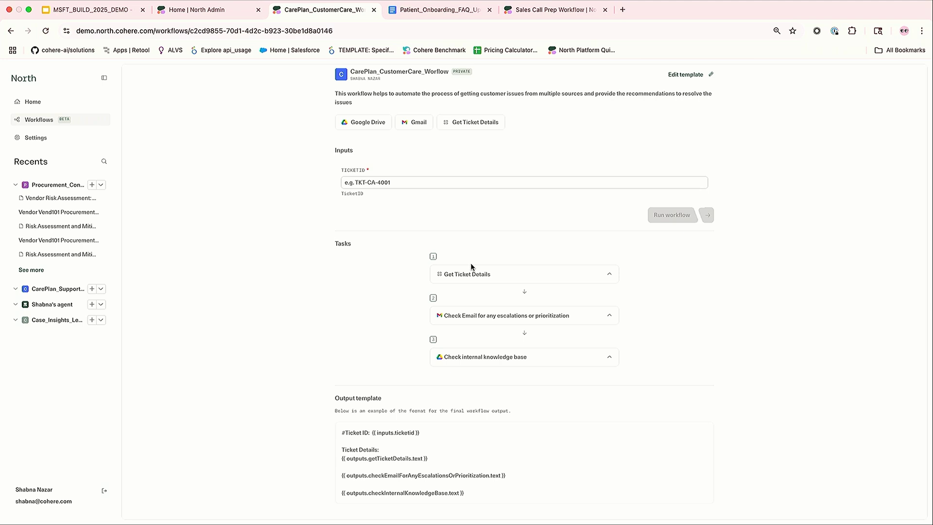
pyautogui.click(399, 182)
pyautogui.scroll(1, 429, 246)
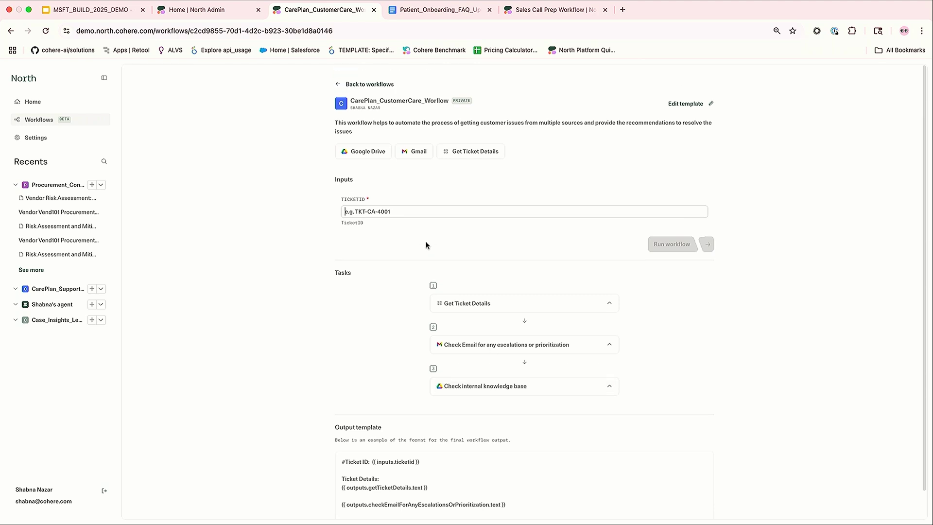
pyautogui.click(380, 85)
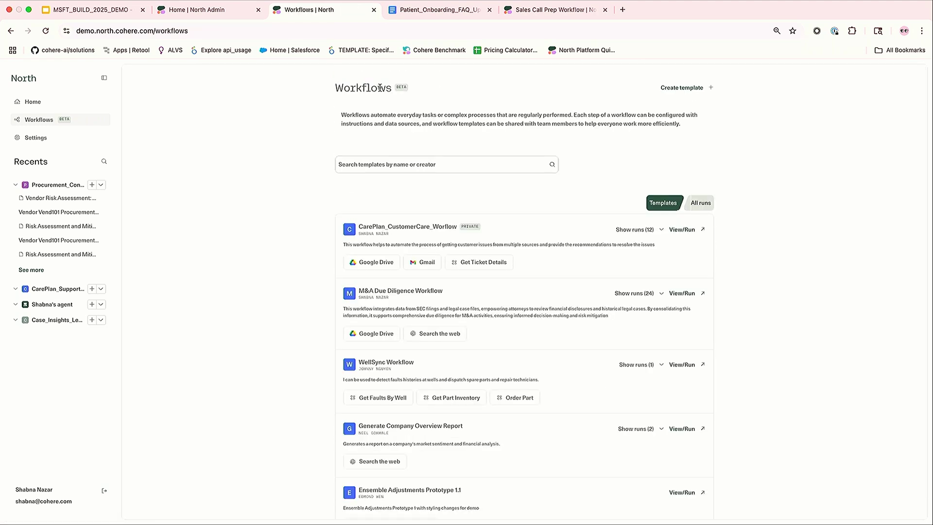